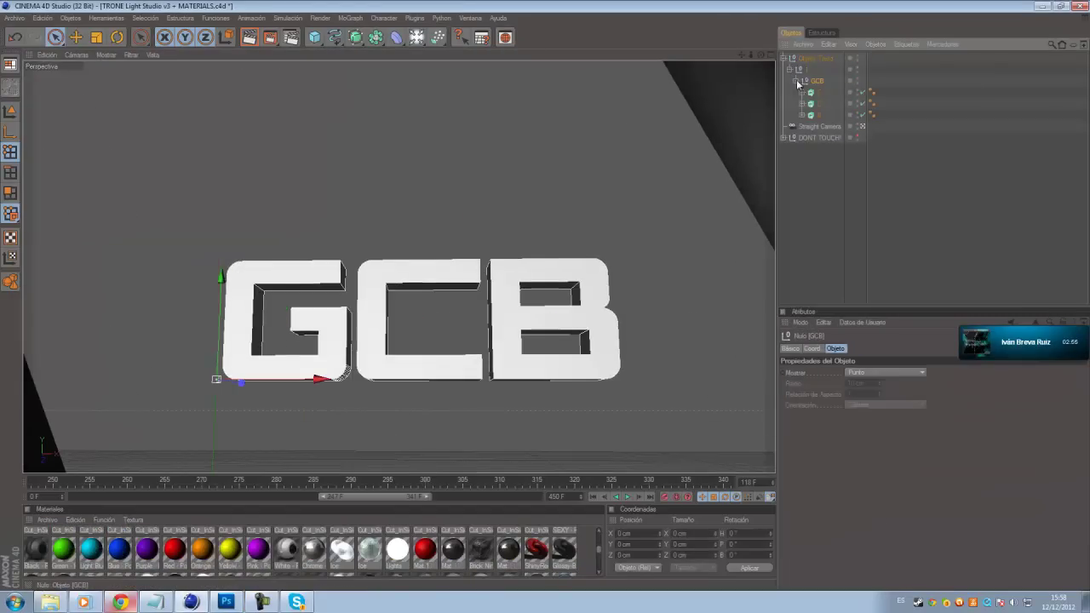
# Set the 93 text's font in Cinema 4D and apply the cyan Kroma_tenpin material to the logo text.
pyautogui.click(481, 236)
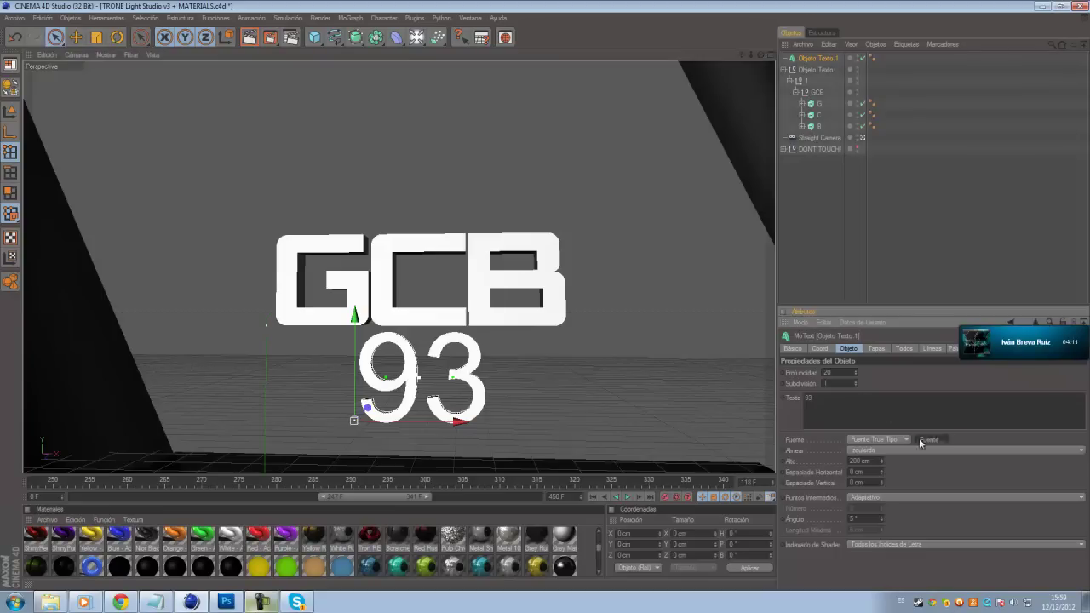
pyautogui.click(179, 321)
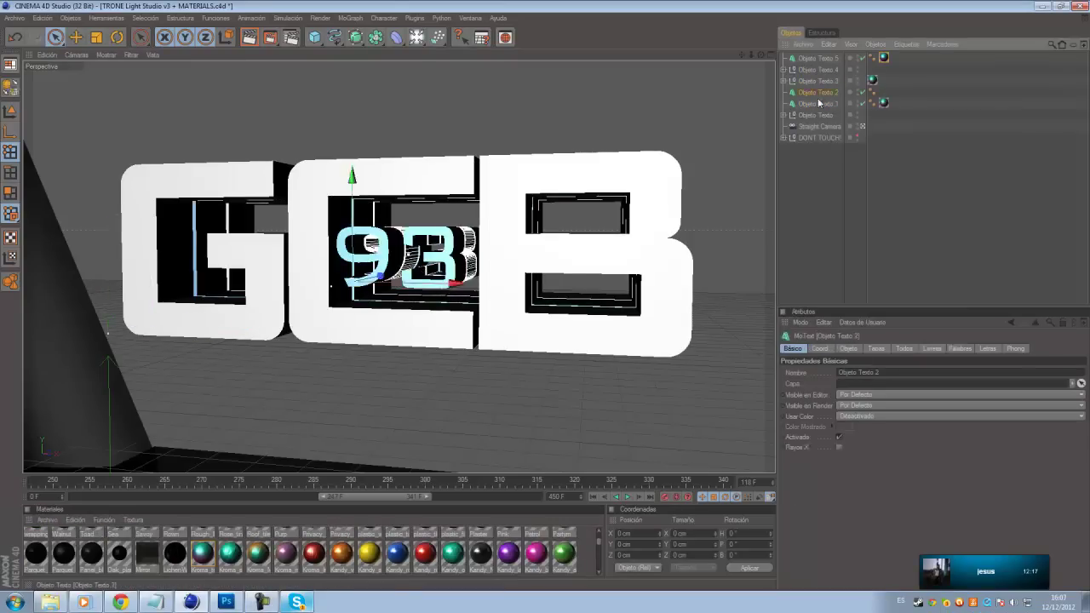
pyautogui.click(816, 114)
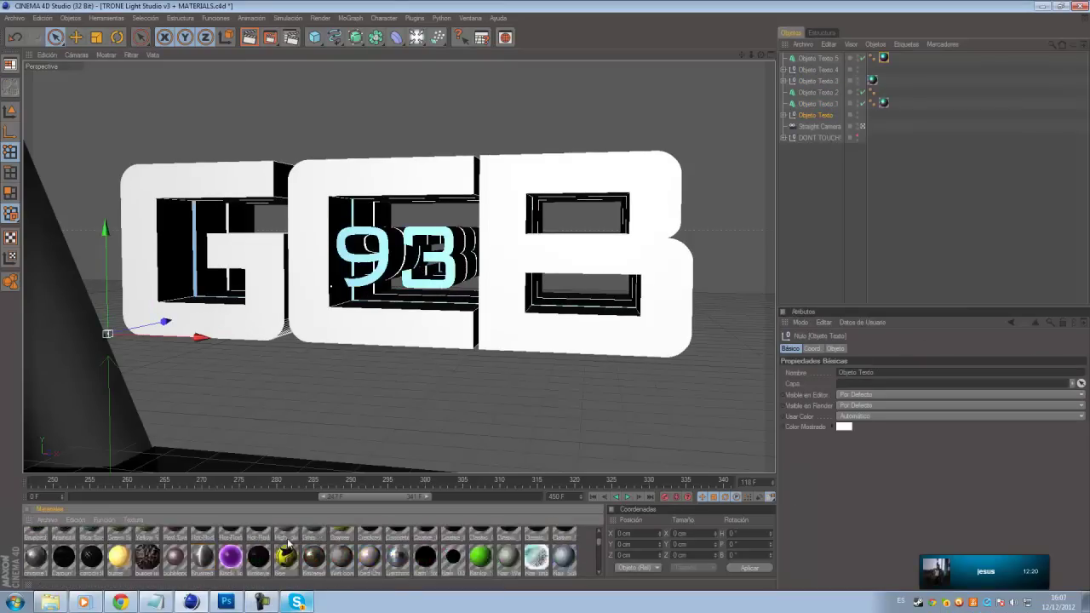
pyautogui.moveTo(202, 554); pyautogui.dragTo(418, 255)
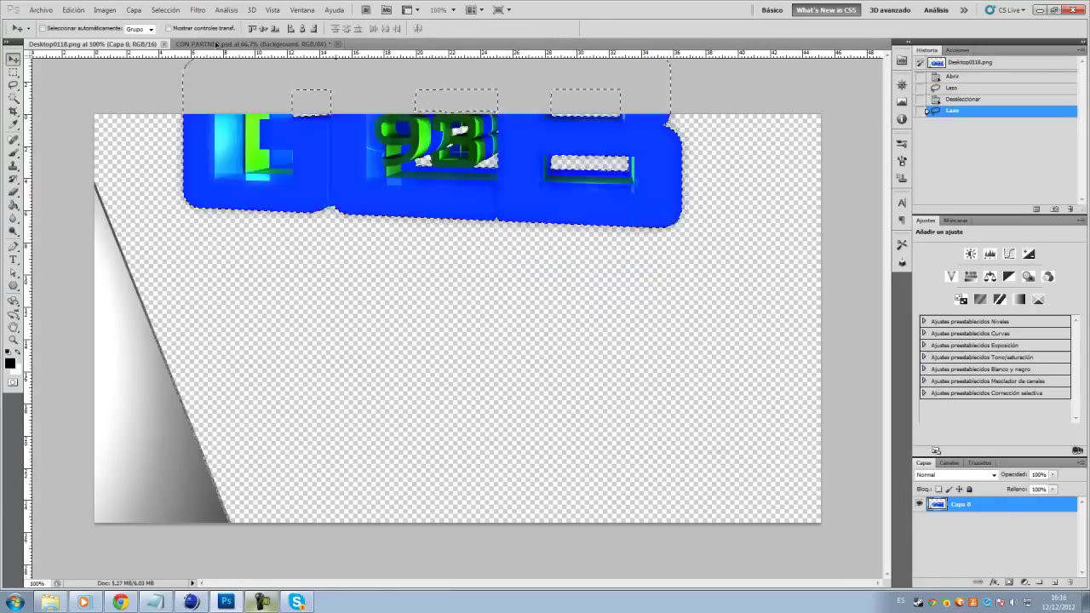
# Place the rendered blue GCB logo into the CON PARTNER header and scale it to fit the top.
pyautogui.moveTo(216, 44); pyautogui.dragTo(340, 187)
pyautogui.click(74, 9)
pyautogui.click(98, 213)
pyautogui.moveTo(377, 151); pyautogui.dragTo(664, 167)
pyautogui.press('Return')
pyautogui.scroll(2, 409, 168)
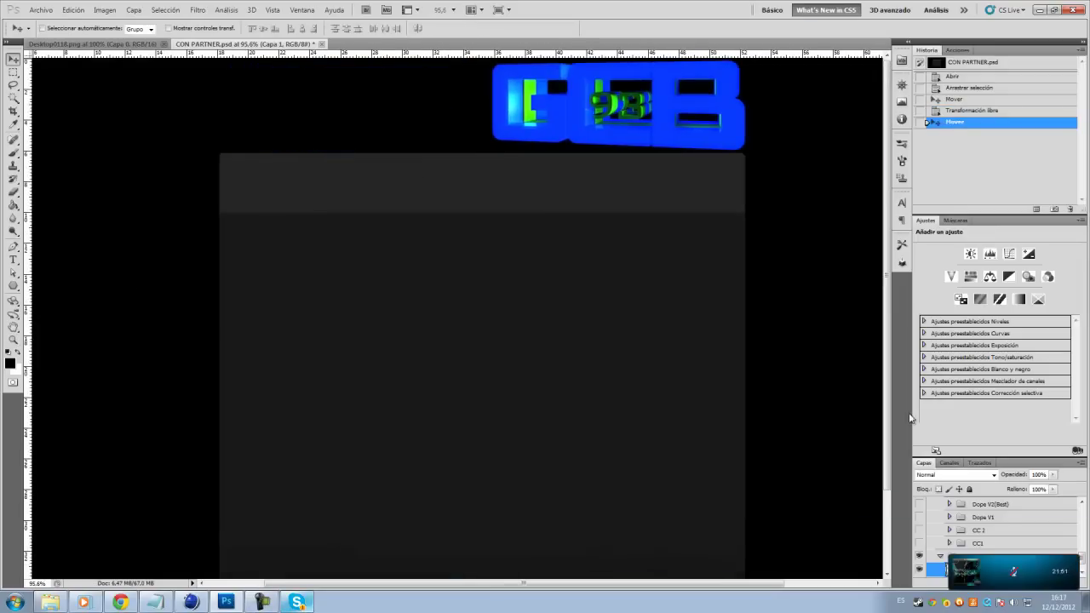
# Duplicate the logo layer, flip the copy vertically and move it beneath the logo.
pyautogui.rightClick(946, 563)
pyautogui.click(974, 335)
pyautogui.press('Return')
pyautogui.moveTo(560, 120); pyautogui.dragTo(296, 120)
pyautogui.click(105, 9)
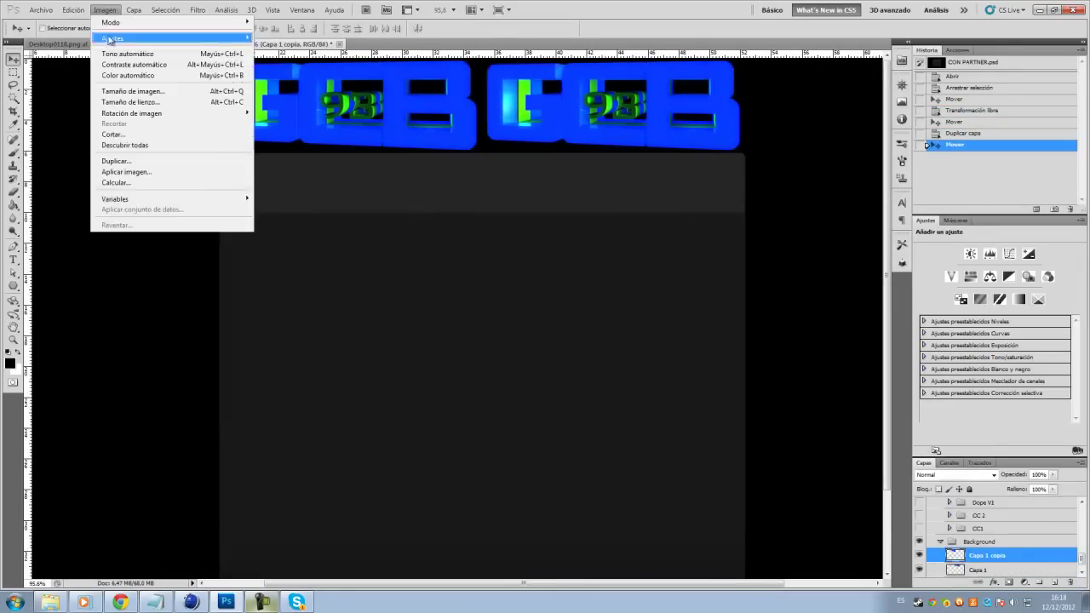
pyautogui.click(337, 355)
pyautogui.click(105, 10)
pyautogui.click(336, 366)
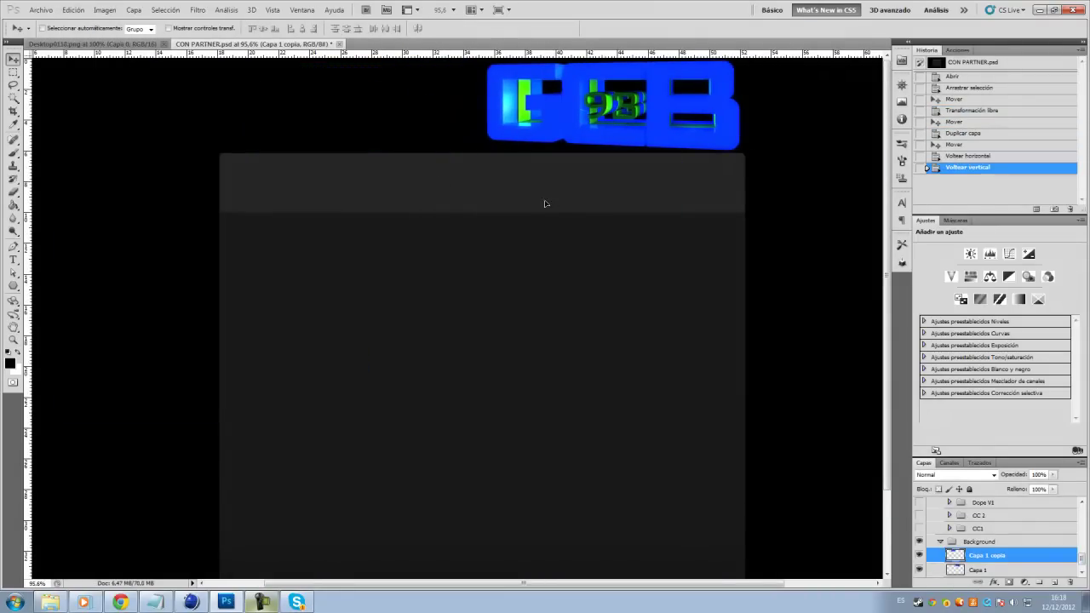
pyautogui.moveTo(548, 202); pyautogui.dragTo(310, 202)
# Flip the copy back horizontally, tilt it slightly, and send it below the original layer.
pyautogui.click(105, 9)
pyautogui.click(316, 353)
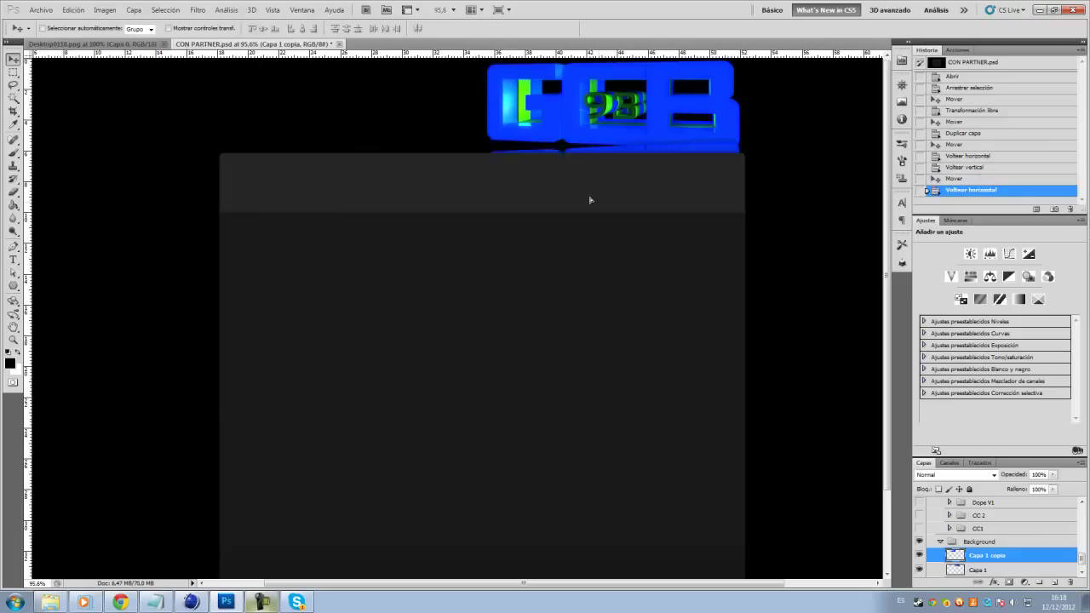
pyautogui.hotkey('ctrl', 't')
pyautogui.moveTo(443, 127); pyautogui.dragTo(432, 101)
pyautogui.moveTo(600, 178); pyautogui.dragTo(610, 184)
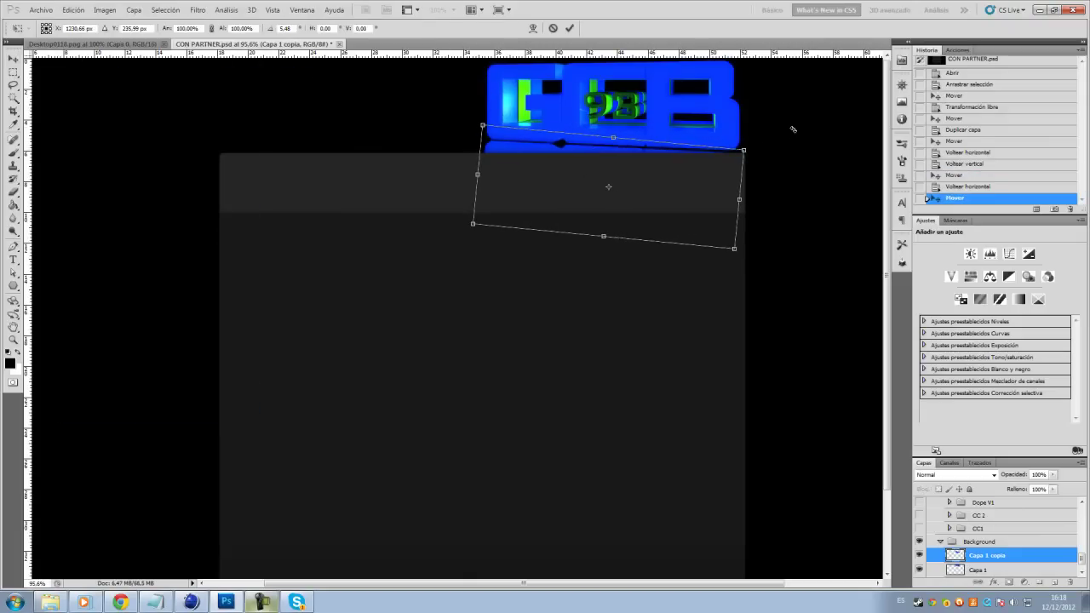
pyautogui.press('Return')
pyautogui.scroll(3, 108, 61)
pyautogui.hotkey('ctrl', '[')
# Skew the reflection's bottom edge leftward and set its opacity to 68%.
pyautogui.click(73, 10)
pyautogui.click(93, 241)
pyautogui.press('Return')
pyautogui.scroll(-3, 81, 147)
pyautogui.click(73, 10)
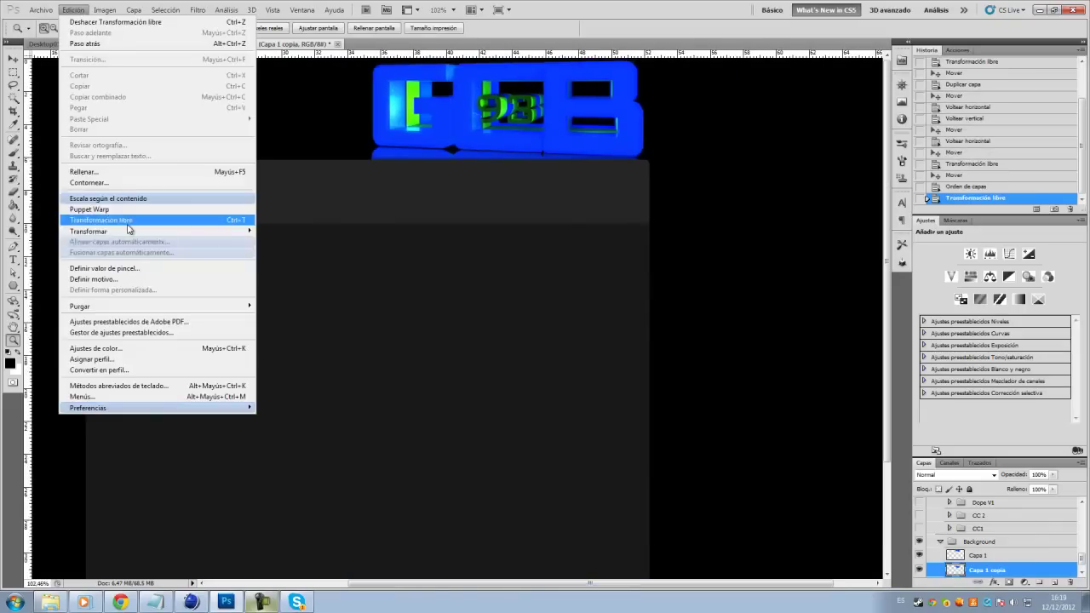
pyautogui.click(281, 261)
pyautogui.moveTo(362, 257); pyautogui.dragTo(322, 256)
pyautogui.press('Return')
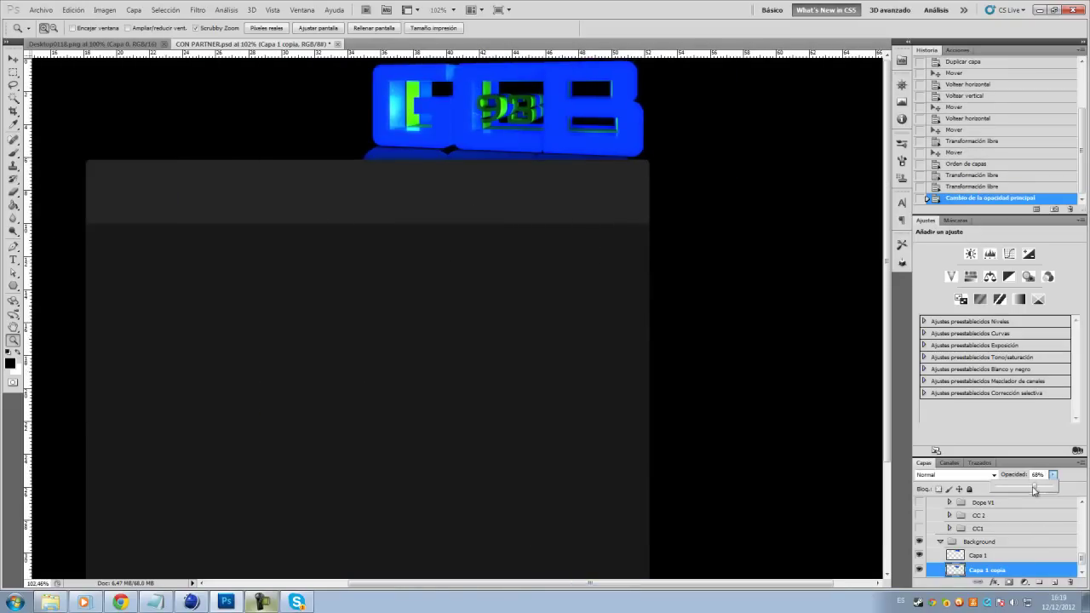
pyautogui.press('6')
pyautogui.press('8')
pyautogui.press('Up')
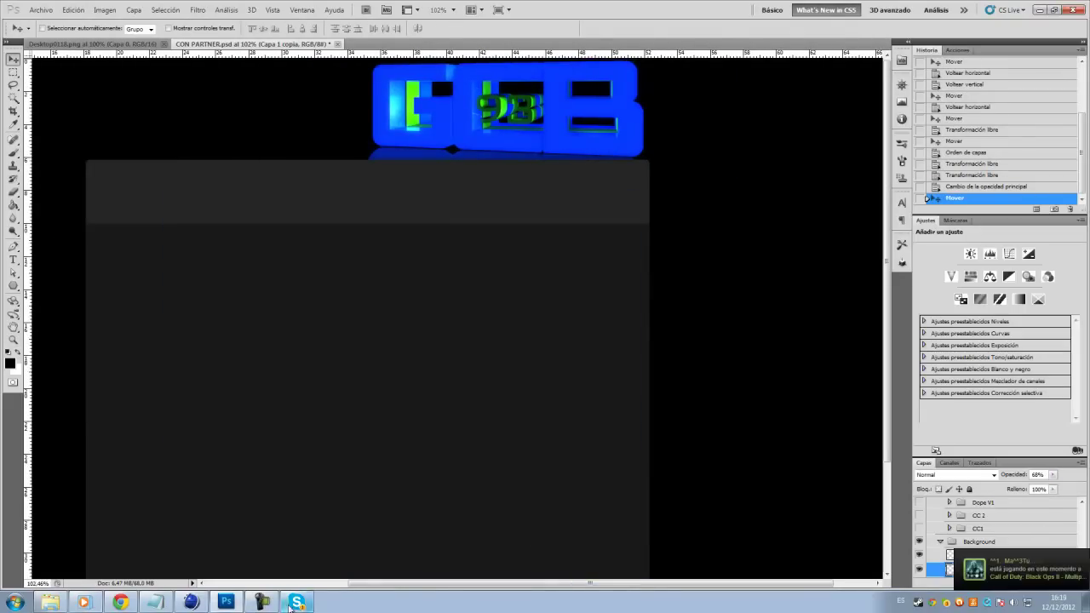
# Add a new empty layer above Capa 1 for painting.
pyautogui.click(978, 555)
pyautogui.click(133, 10)
pyautogui.click(324, 27)
pyautogui.press('Return')
pyautogui.press('b')
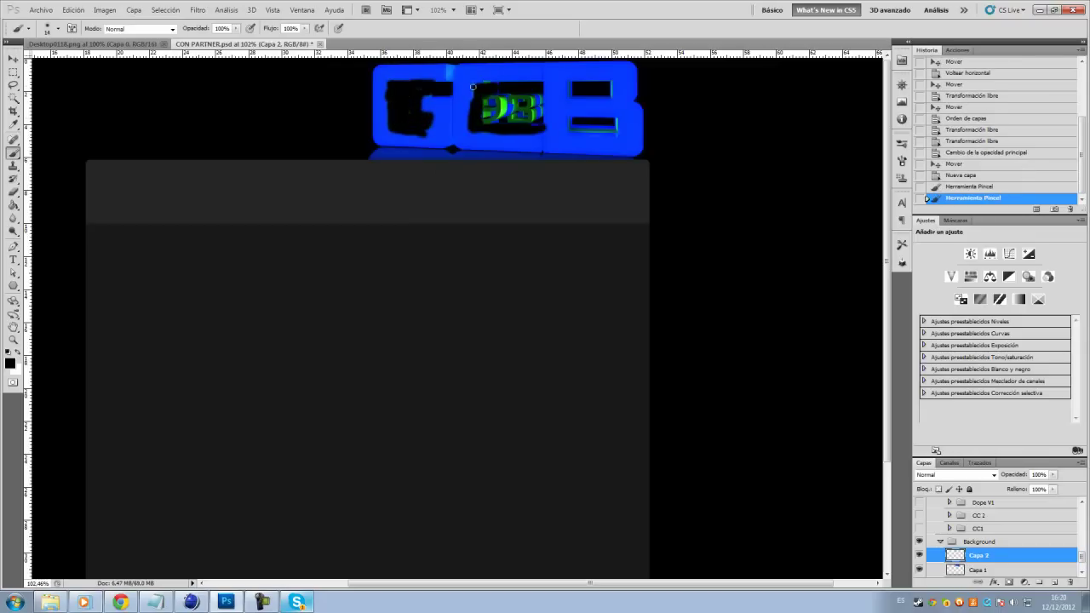
# Set the paint layer to Overlay blending and merge it down into Capa 1.
pyautogui.press('Down')
pyautogui.press('Down')
pyautogui.press('Down')
pyautogui.press('Down')
pyautogui.press('Down')
pyautogui.press('Down')
pyautogui.press('Down')
pyautogui.press('Down')
pyautogui.press('Down')
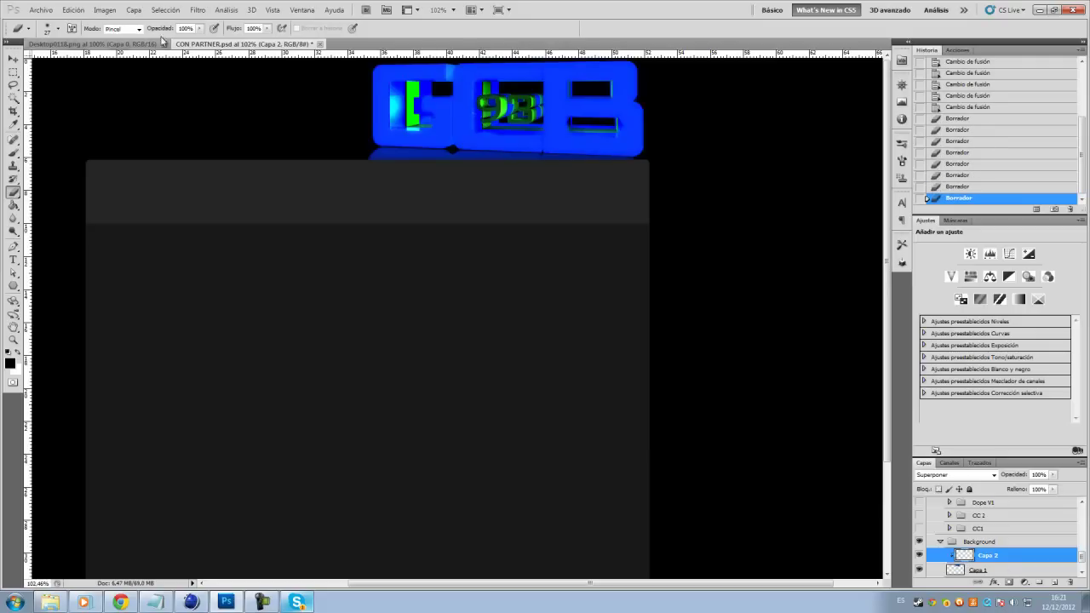
pyautogui.rightClick(1017, 565)
pyautogui.click(1009, 522)
# Create another Overlay layer, then delete it and revert to an earlier erasing state.
pyautogui.hotkey('ctrl', 'shift', 'n')
pyautogui.click(676, 194)
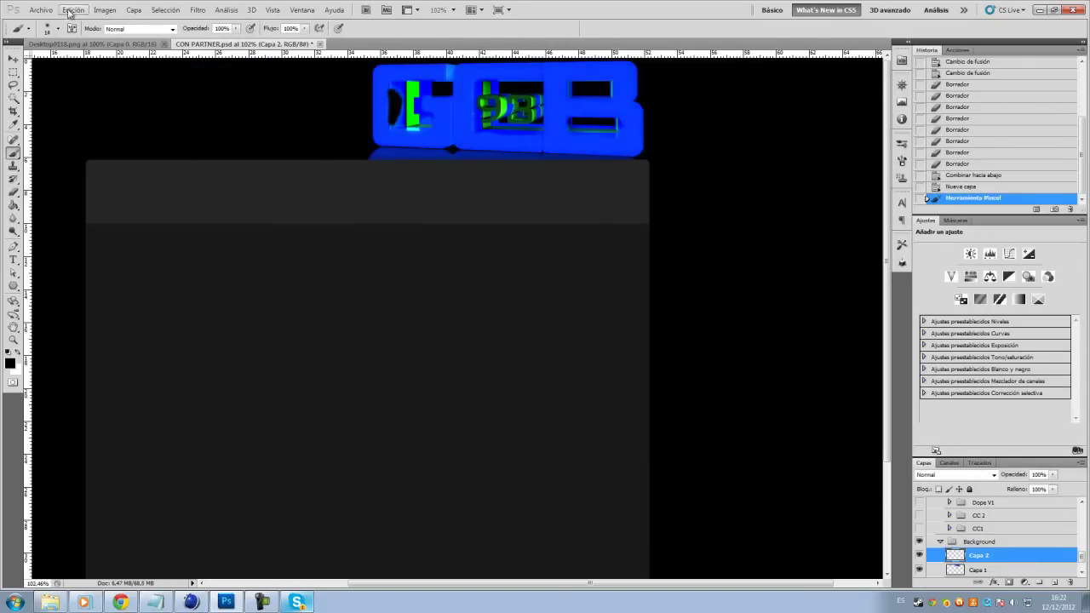
pyautogui.click(954, 475)
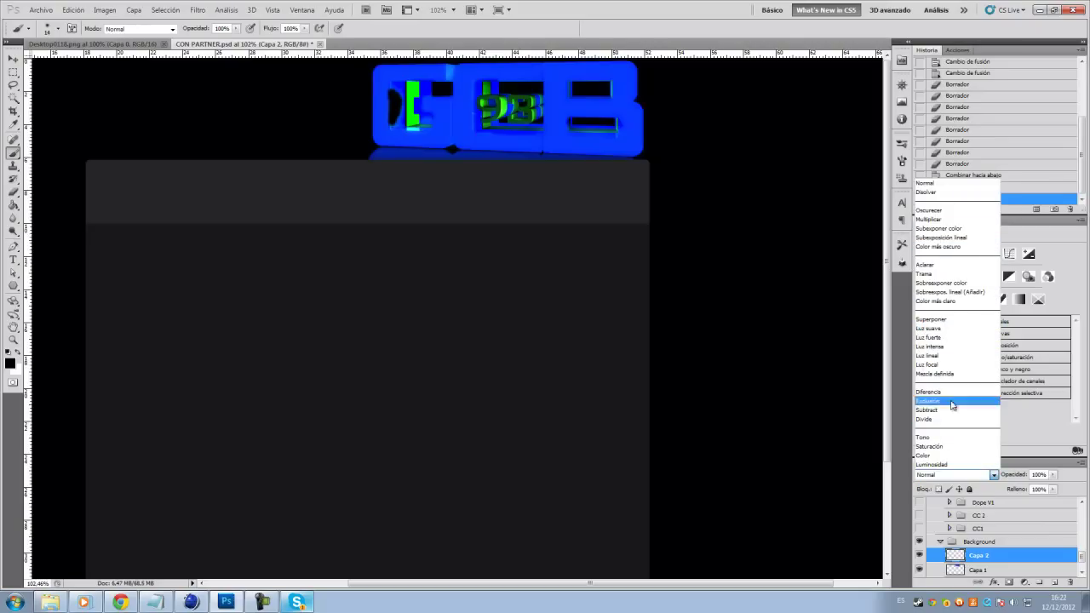
pyautogui.click(944, 319)
pyautogui.click(1071, 582)
pyautogui.click(511, 223)
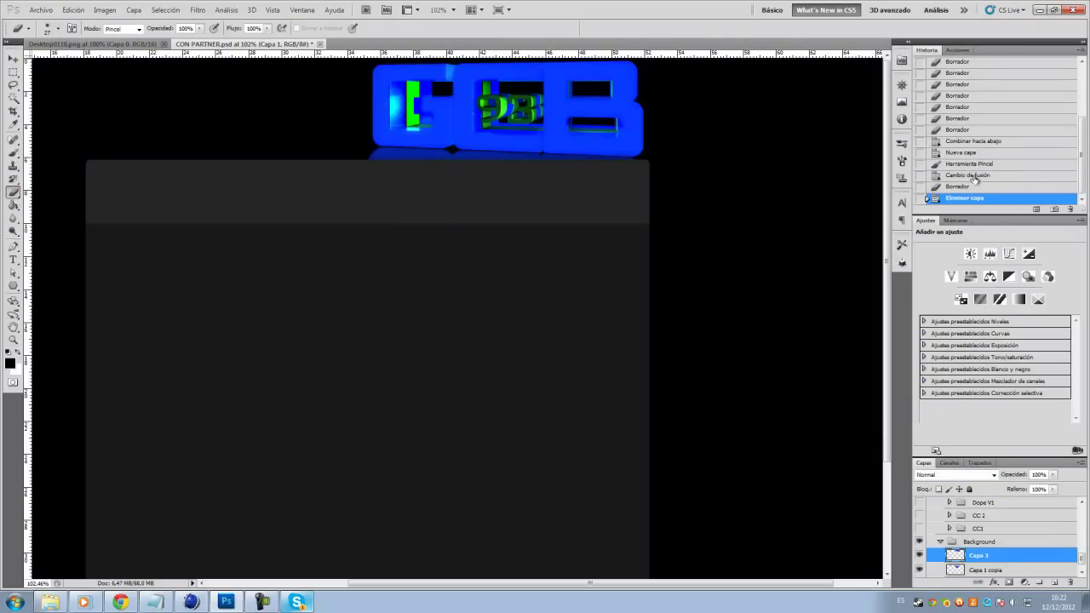
pyautogui.click(958, 129)
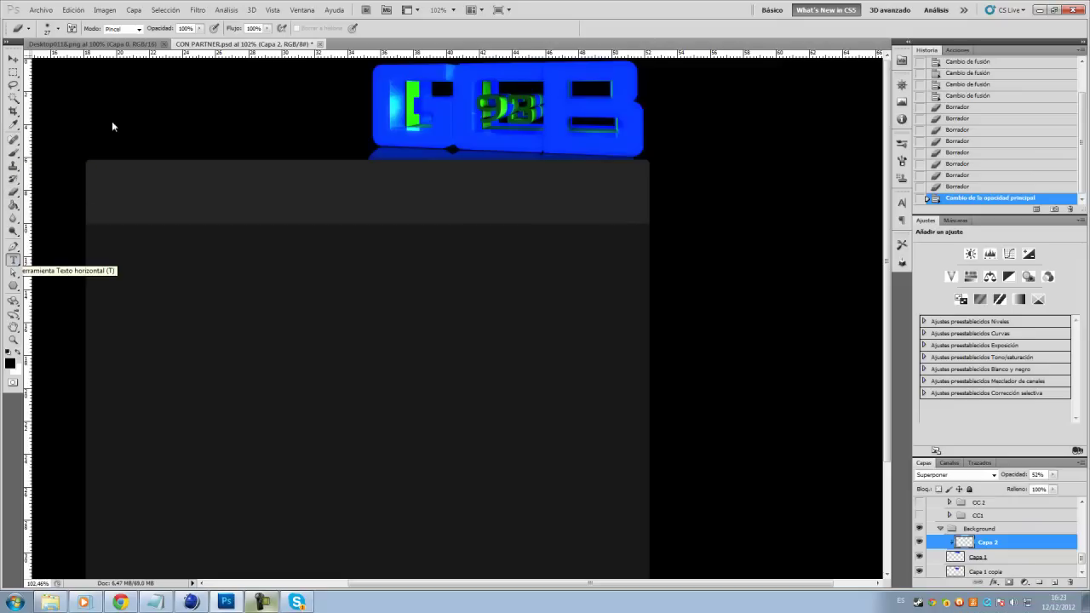
# Type the blue TWITTER link text and position it.
pyautogui.moveTo(288, 134); pyautogui.dragTo(587, 239)
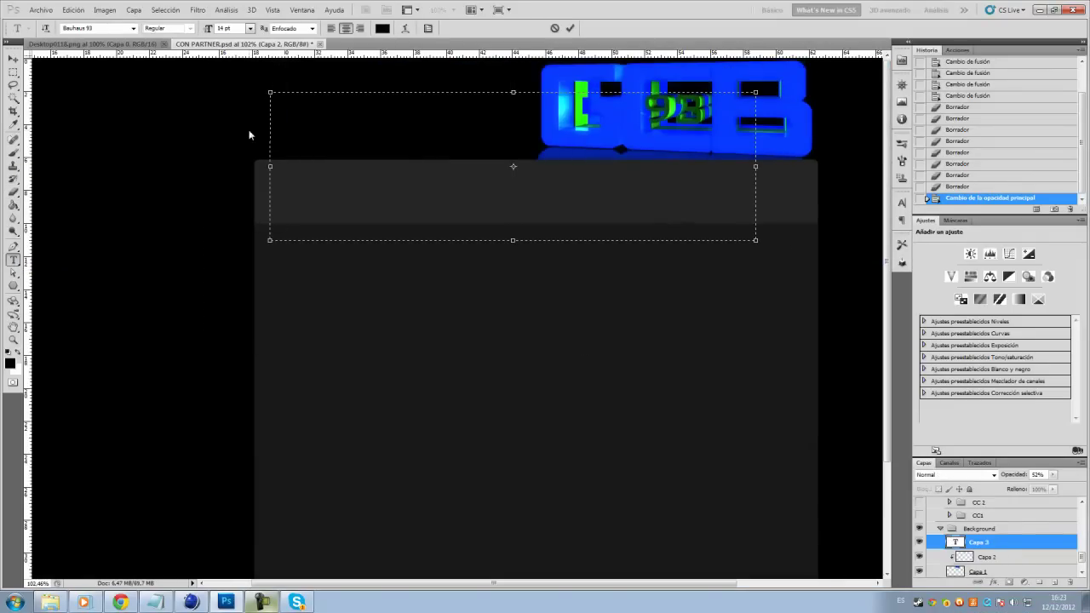
pyautogui.click(382, 28)
pyautogui.click(840, 304)
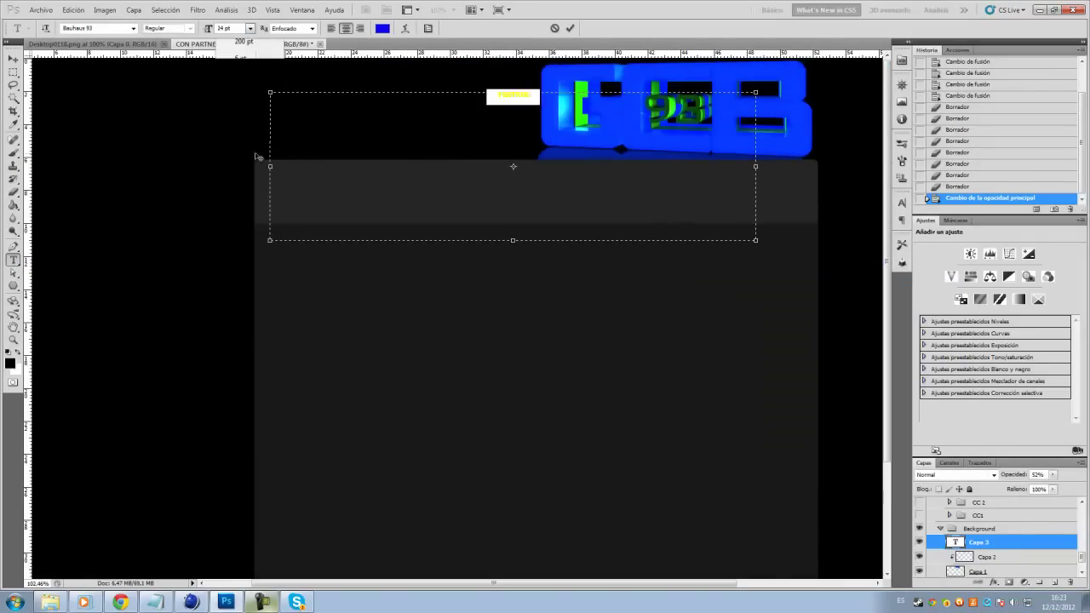
pyautogui.write('TWITTER')
pyautogui.hotkey('ctrl', 'Return')
pyautogui.moveTo(287, 117); pyautogui.dragTo(294, 117)
pyautogui.press('t')
# Add FACEBOOK, TUENTI and DESIGNER link texts and arrange all four in two rows.
pyautogui.moveTo(339, 101); pyautogui.dragTo(536, 127)
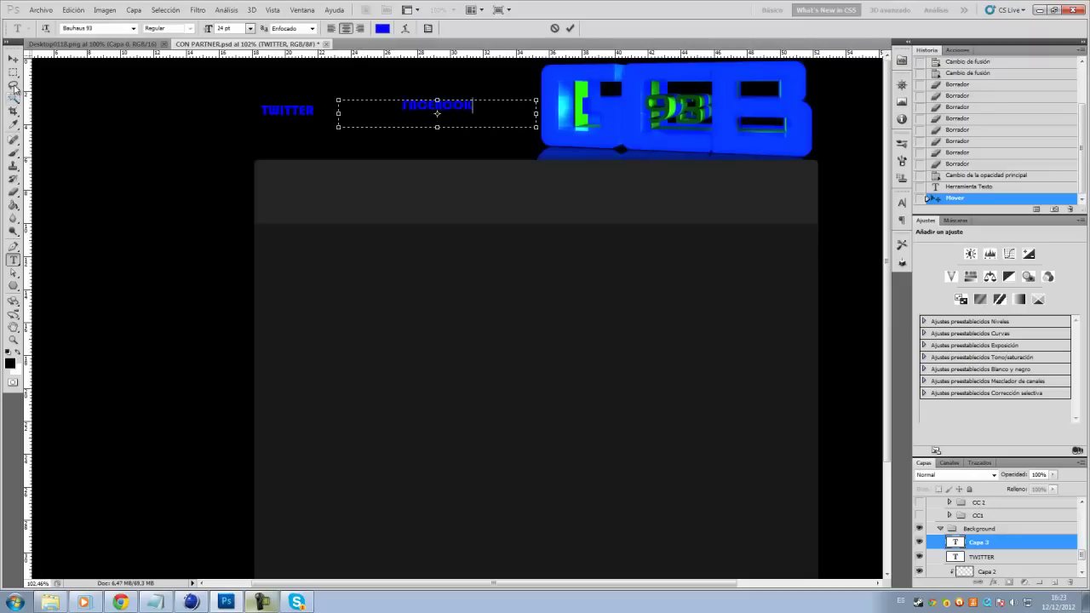
pyautogui.hotkey('ctrl', 'Return')
pyautogui.moveTo(276, 146)
pyautogui.mouseDown()
pyautogui.moveTo(274, 125)
pyautogui.moveTo(368, 136)
pyautogui.mouseUp()
pyautogui.hotkey('ctrl', 'Return')
pyautogui.moveTo(463, 117); pyautogui.dragTo(657, 153)
pyautogui.write('DESIGNER')
pyautogui.hotkey('ctrl', 'Return')
pyautogui.moveTo(375, 140); pyautogui.dragTo(379, 143)
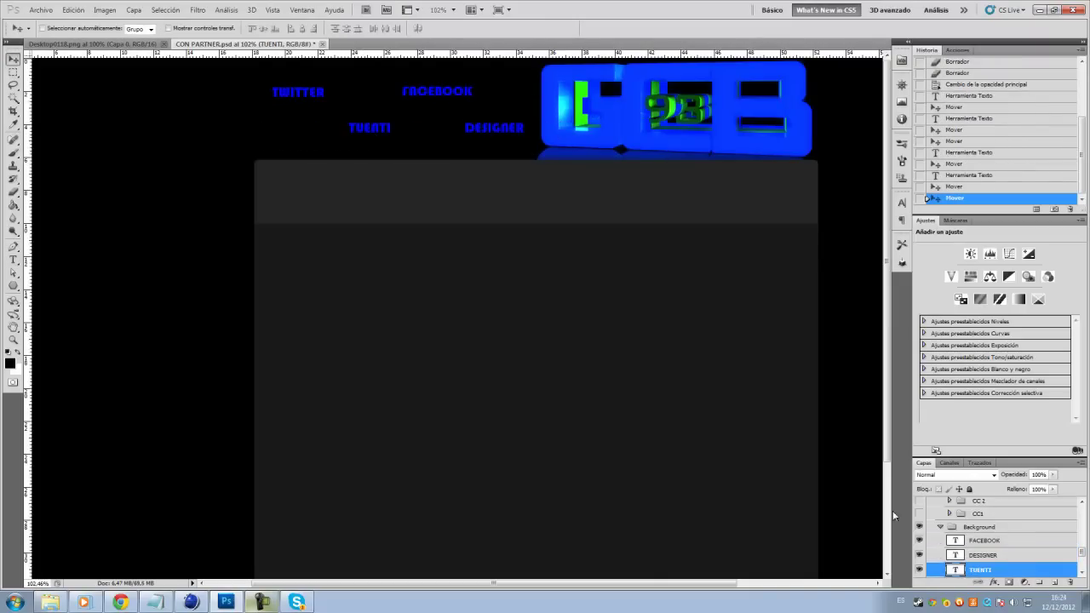
pyautogui.moveTo(493, 141); pyautogui.dragTo(490, 141)
pyautogui.keyDown('ctrl'); pyautogui.click(804, 400); pyautogui.keyUp('ctrl')
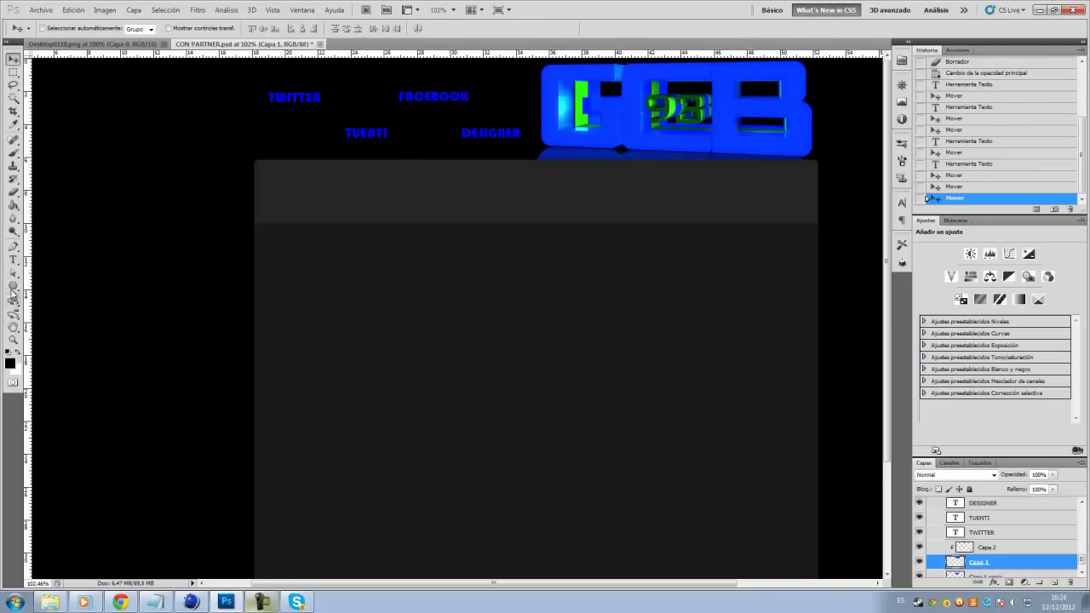
pyautogui.click(13, 287)
# Set the colour to blue and move TWITTER and the other link texts beside the logo.
pyautogui.click(393, 28)
pyautogui.click(912, 304)
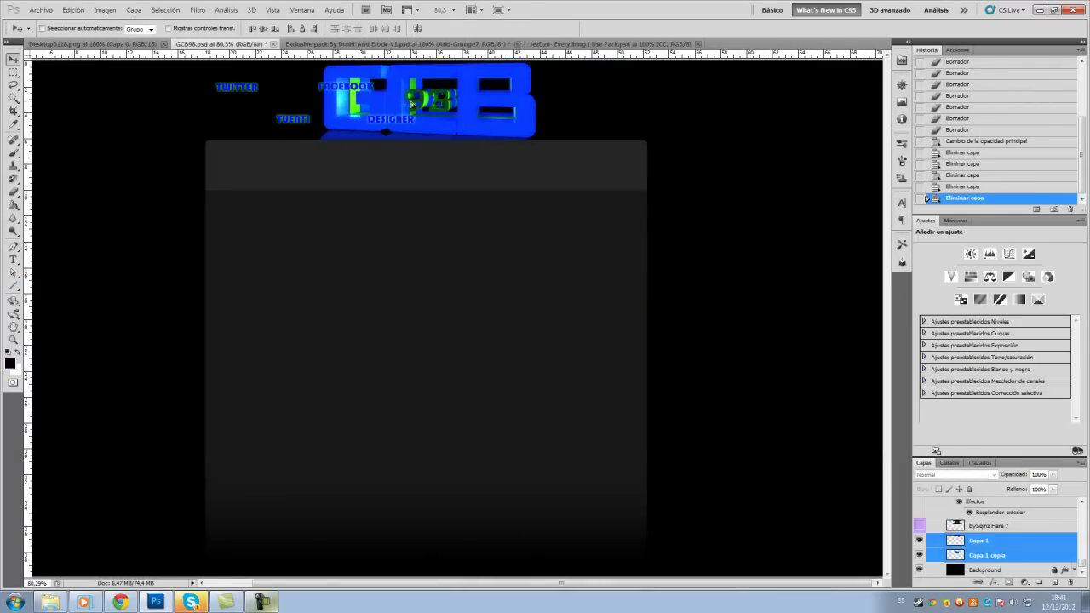
pyautogui.moveTo(294, 119); pyautogui.dragTo(594, 120)
pyautogui.moveTo(346, 86); pyautogui.dragTo(593, 92)
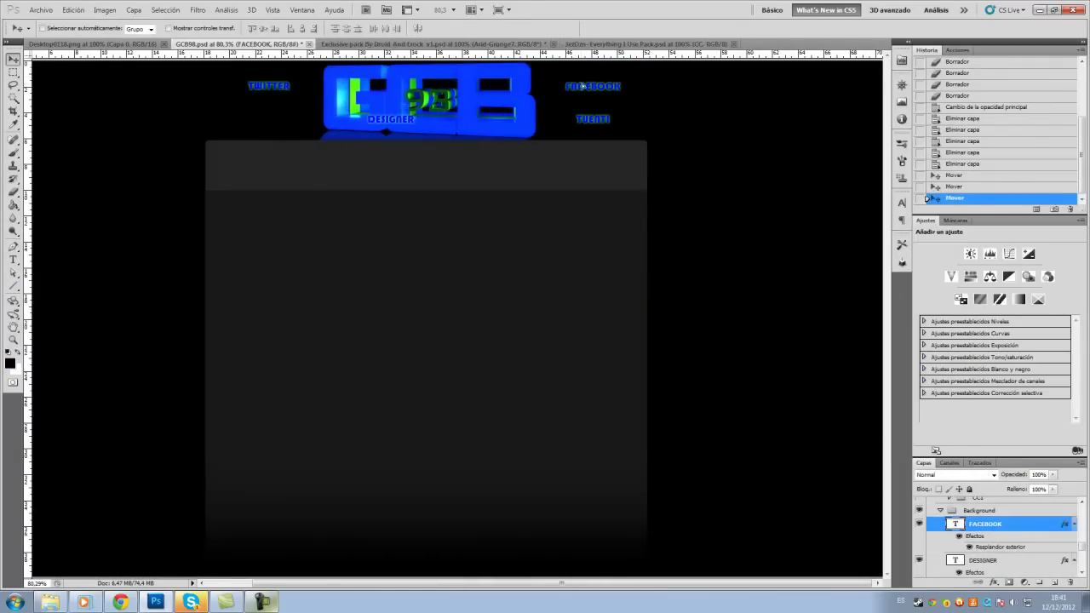
pyautogui.moveTo(256, 85); pyautogui.dragTo(535, 92)
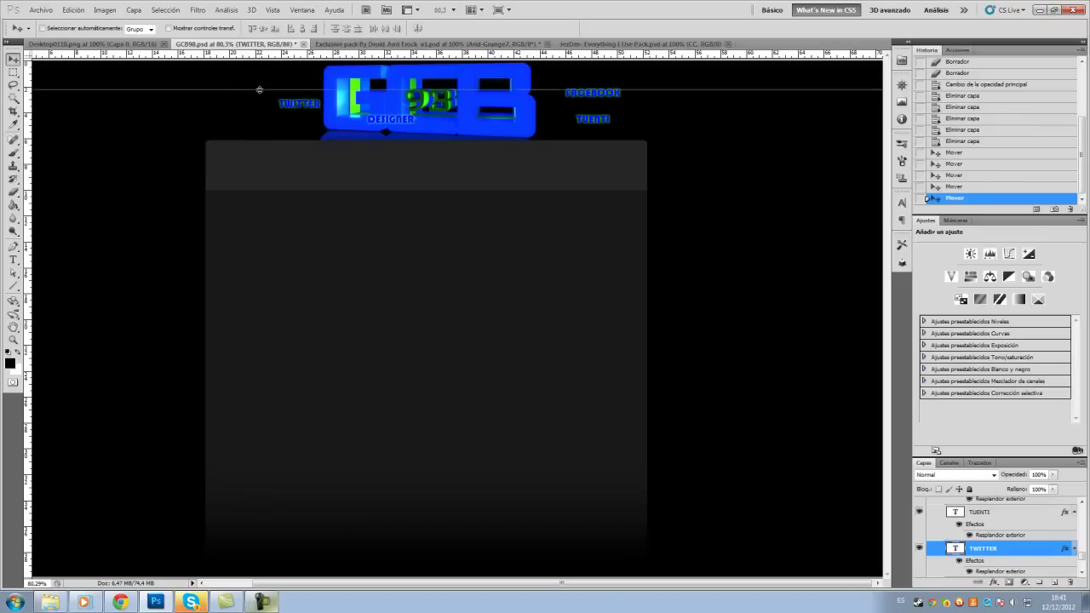
pyautogui.click(317, 119)
# Add a horizontal ruler guide, zoom in, and align DESIGNER under TWITTER.
pyautogui.moveTo(158, 123); pyautogui.dragTo(270, 122)
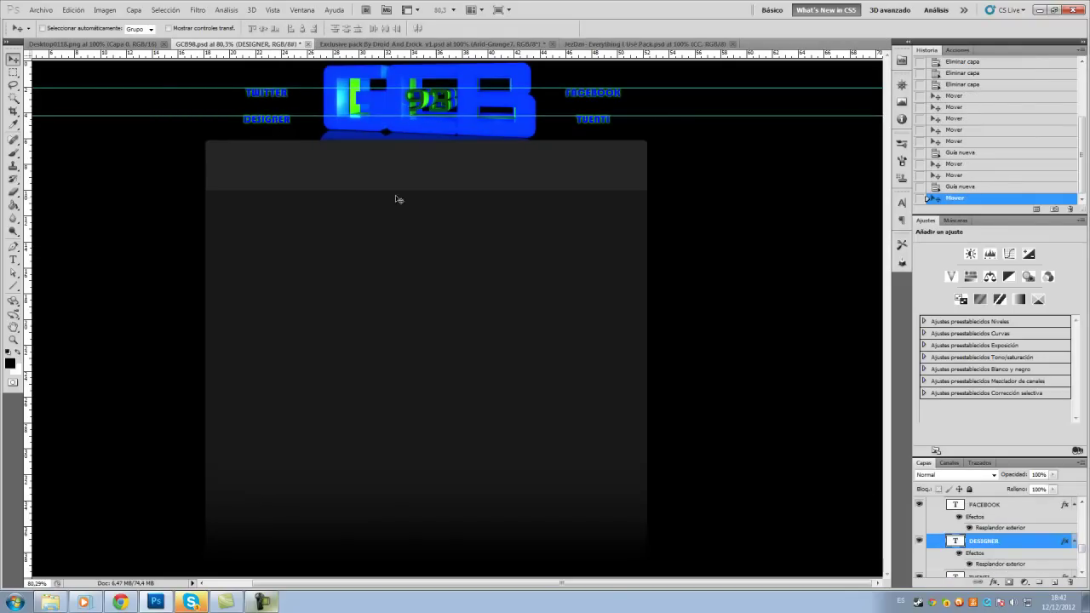
pyautogui.scroll(5, 397, 199)
pyautogui.hotkey('ctrl', 'r')
pyautogui.press('z')
pyautogui.click(642, 356)
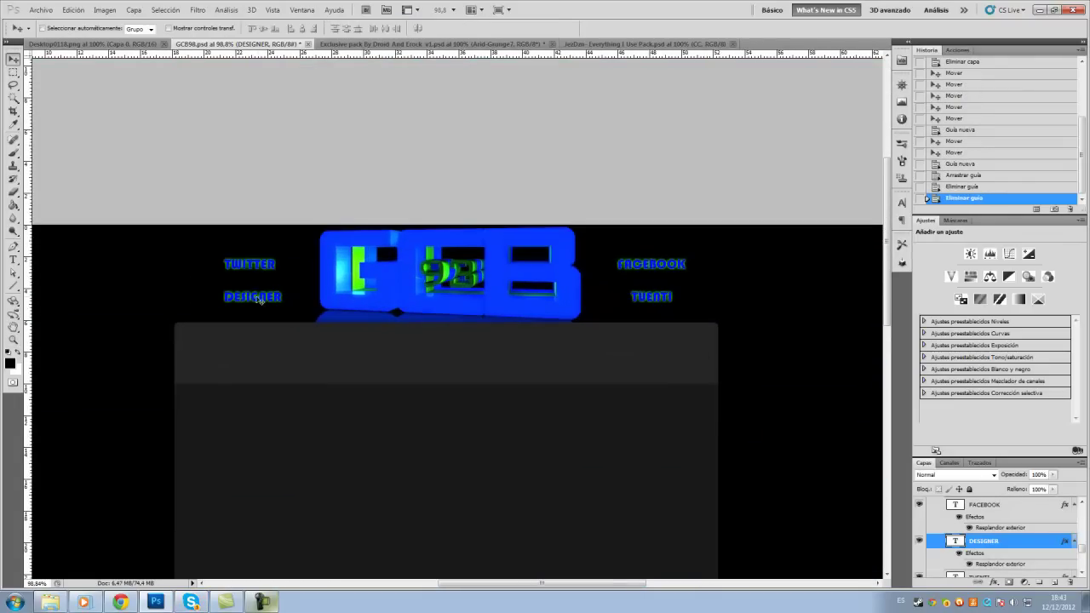
pyautogui.moveTo(258, 300); pyautogui.dragTo(256, 299)
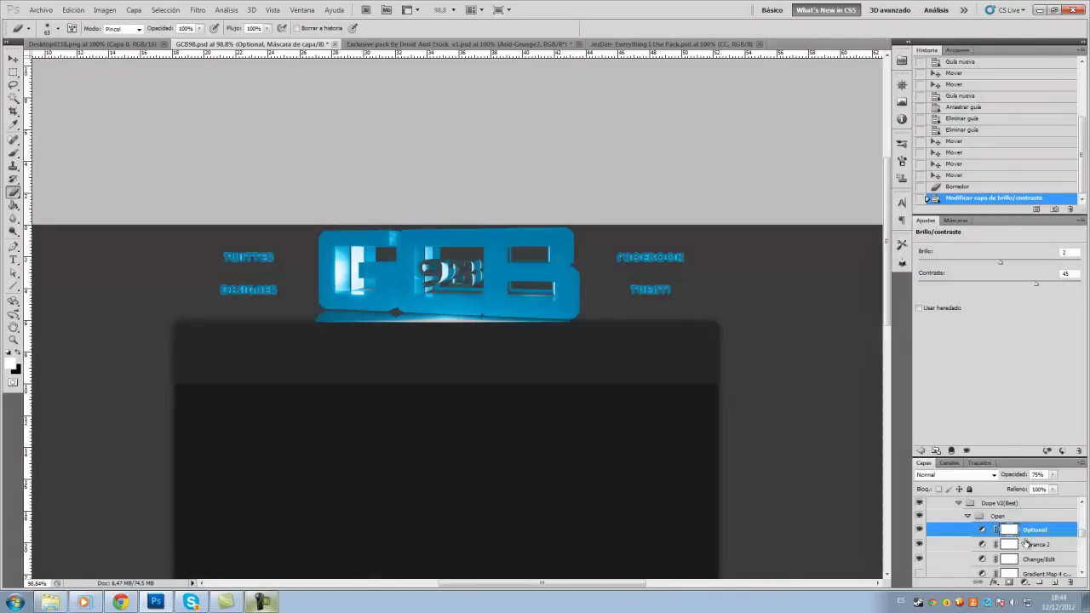
# Undo the last brightness/contrast change and preview the Green CC and other colour grades.
pyautogui.hotkey('ctrl', 'z')
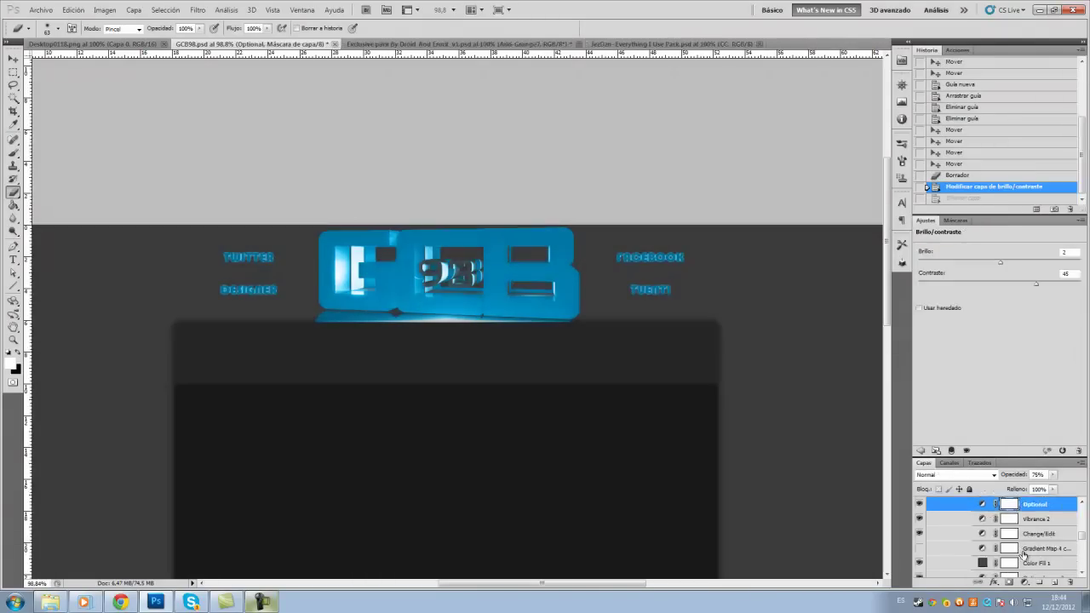
pyautogui.scroll(-5, 1022, 545)
pyautogui.click(919, 543)
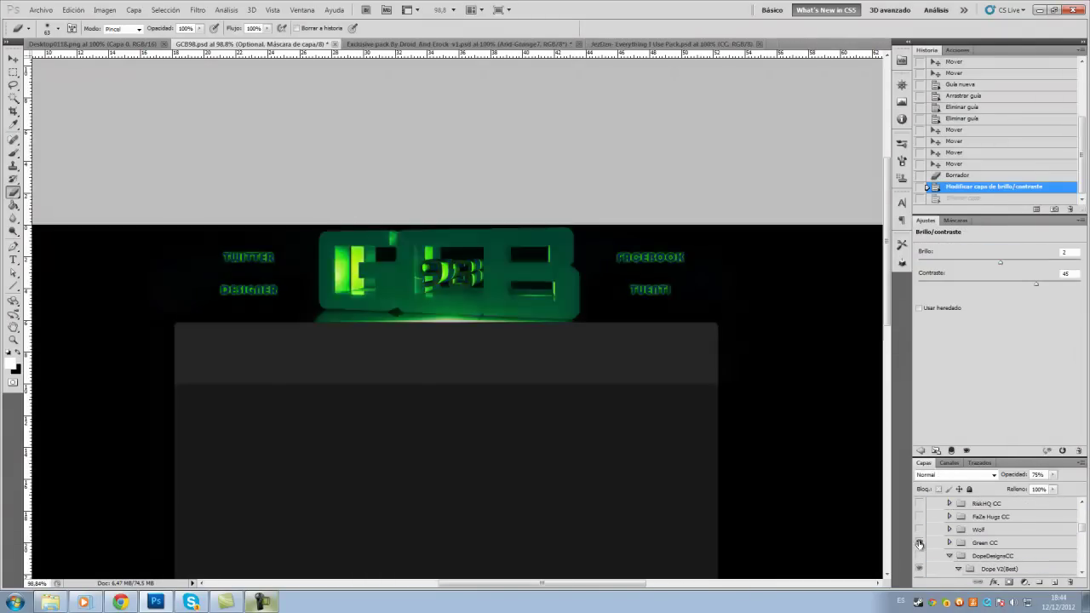
pyautogui.scroll(1, 919, 537)
pyautogui.click(920, 530)
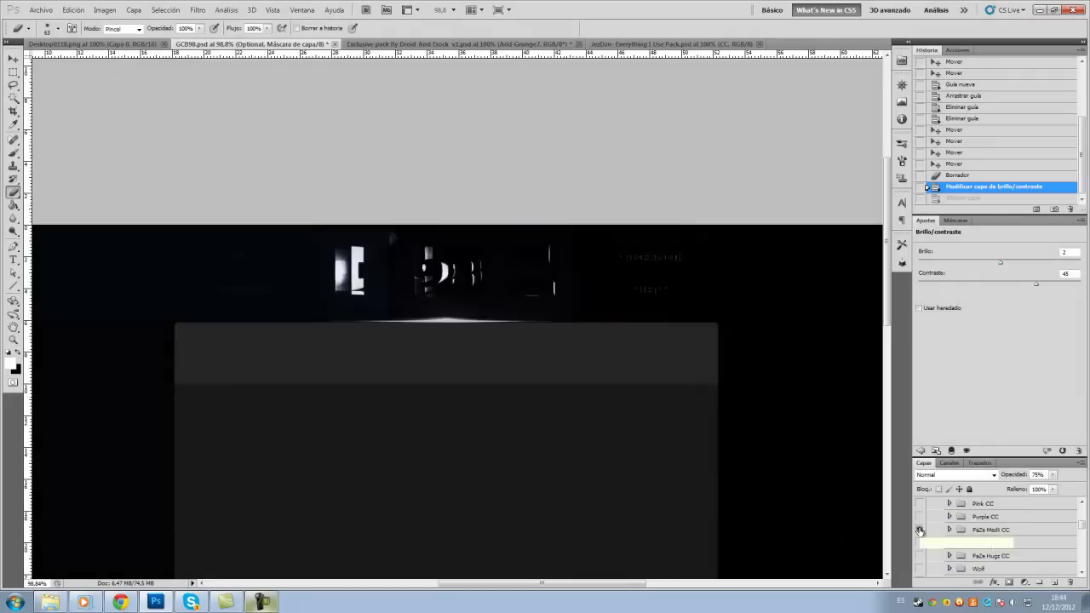
# Select the DopeDesignsCC colour-grade group and lower its opacity to 60%.
pyautogui.click(920, 543)
pyautogui.click(992, 516)
pyautogui.click(1052, 474)
pyautogui.moveTo(1038, 488); pyautogui.dragTo(1031, 488)
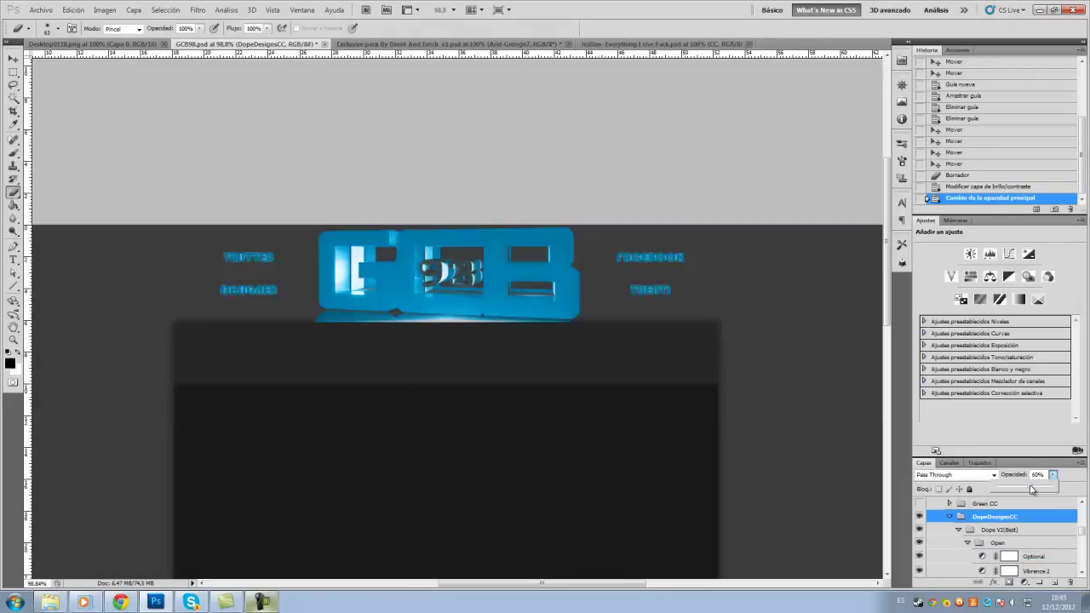
pyautogui.hotkey('ctrl', 'Tab')
pyautogui.hotkey('ctrl', 'Tab')
# Bring the Straight Flare layer into the header below Capa 1 and duplicate it behind DESIGNER.
pyautogui.press('v')
pyautogui.click(920, 517)
pyautogui.moveTo(979, 517)
pyautogui.mouseDown()
pyautogui.moveTo(324, 256)
pyautogui.moveTo(255, 255)
pyautogui.mouseUp()
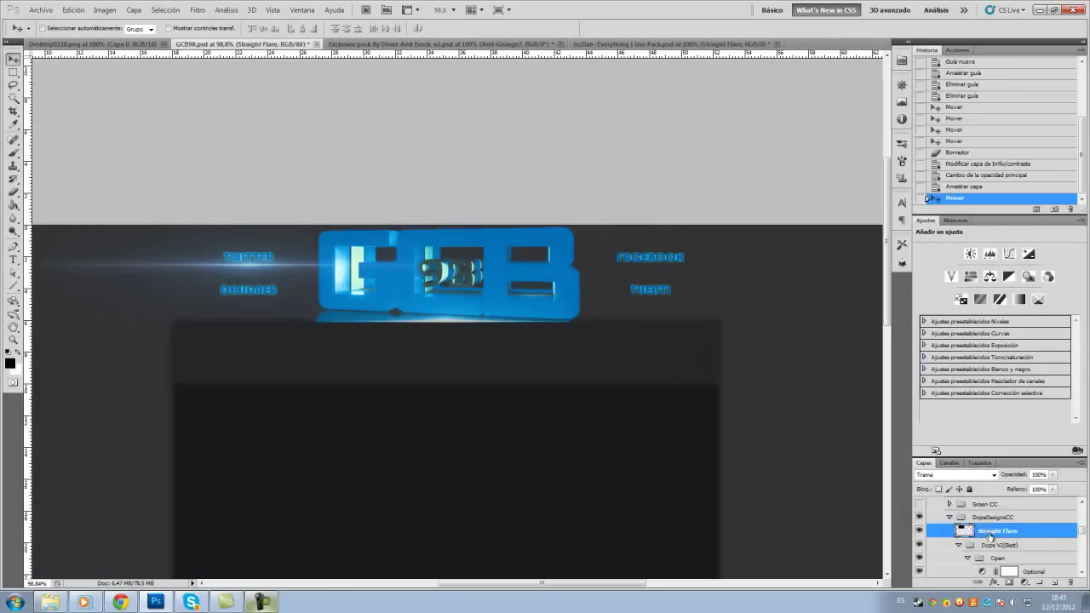
pyautogui.moveTo(988, 535); pyautogui.dragTo(988, 549)
pyautogui.rightClick(988, 540)
pyautogui.click(998, 314)
pyautogui.press('Return')
pyautogui.moveTo(247, 257)
pyautogui.mouseDown()
pyautogui.moveTo(247, 290)
pyautogui.moveTo(650, 257)
pyautogui.mouseUp()
pyautogui.click(645, 186)
# Add another flare copy behind TUENTI and erase the flare ends beside TUENTI and TWITTER.
pyautogui.click(997, 524)
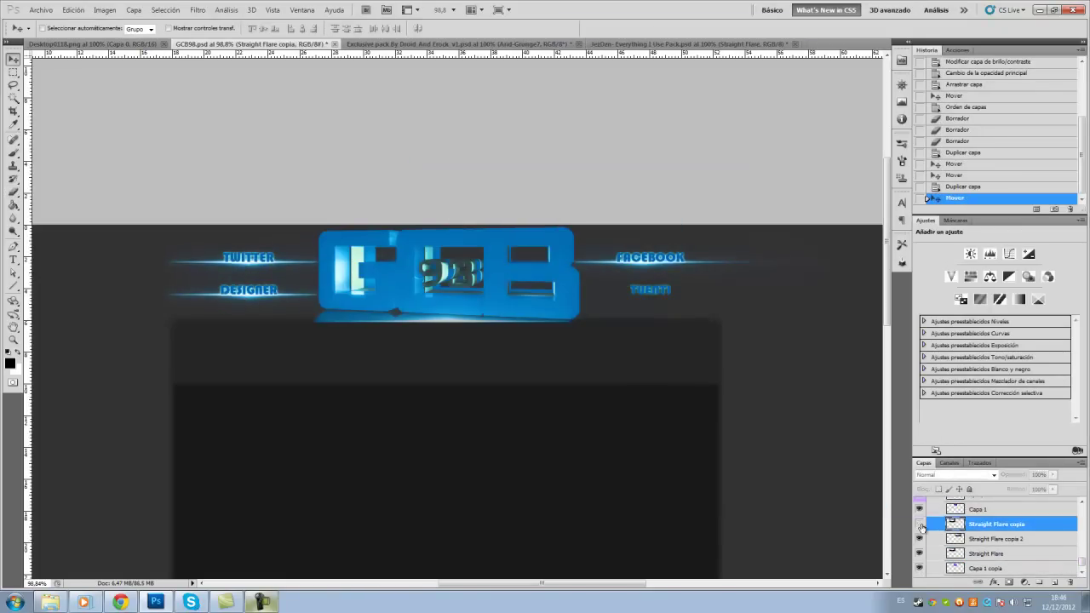
pyautogui.moveTo(239, 292); pyautogui.dragTo(634, 304)
pyautogui.press('e')
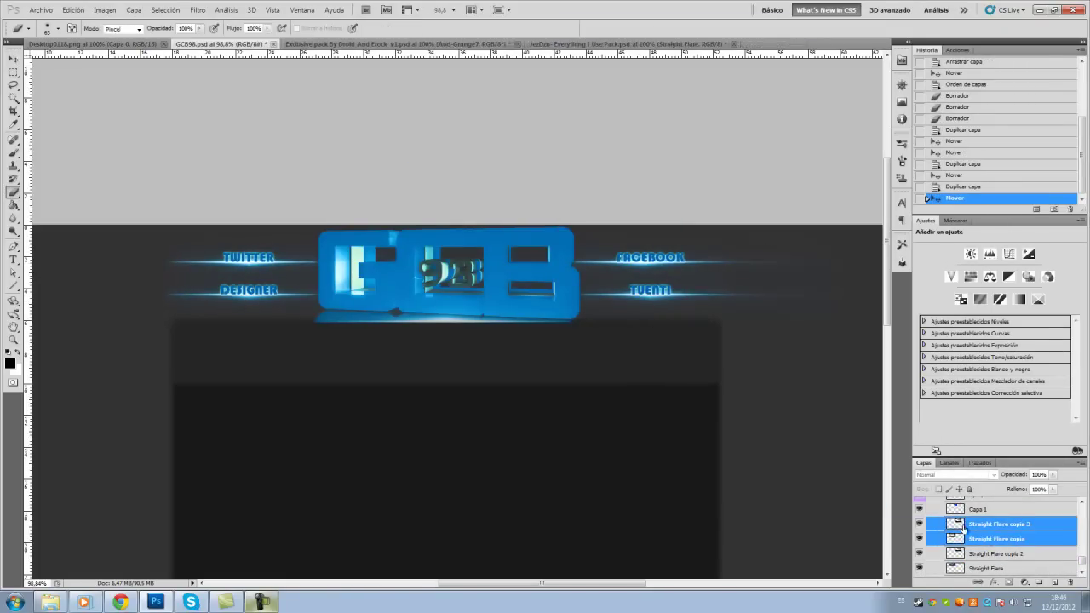
pyautogui.click(996, 554)
pyautogui.moveTo(801, 294); pyautogui.dragTo(754, 298)
pyautogui.hotkey('alt', ']')
pyautogui.hotkey('alt', ']')
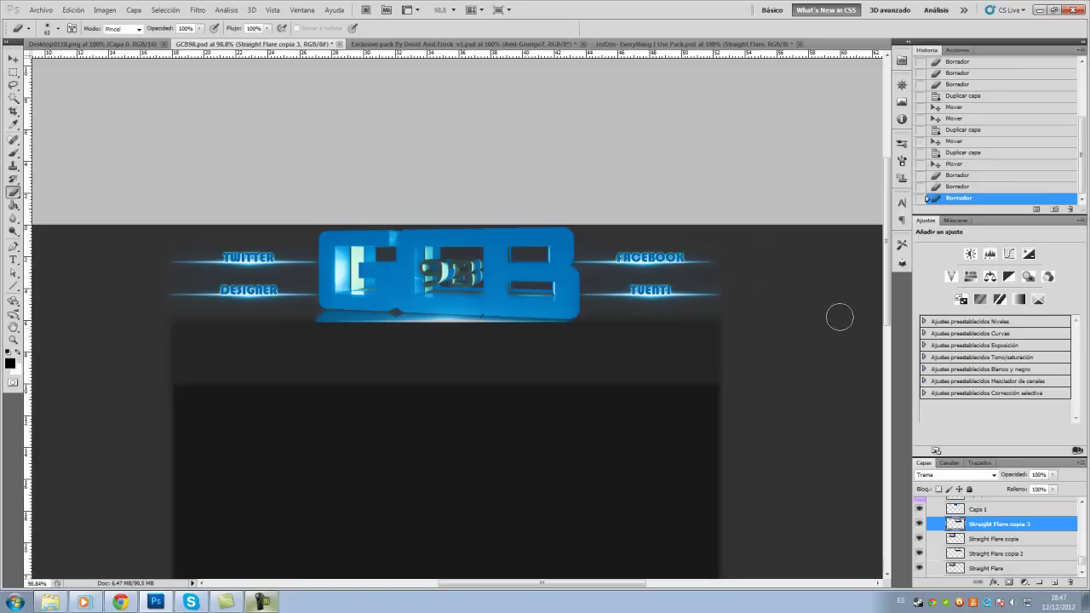
pyautogui.hotkey('alt', '[')
pyautogui.hotkey('alt', '[')
pyautogui.hotkey('alt', '[')
pyautogui.moveTo(154, 274); pyautogui.dragTo(178, 276)
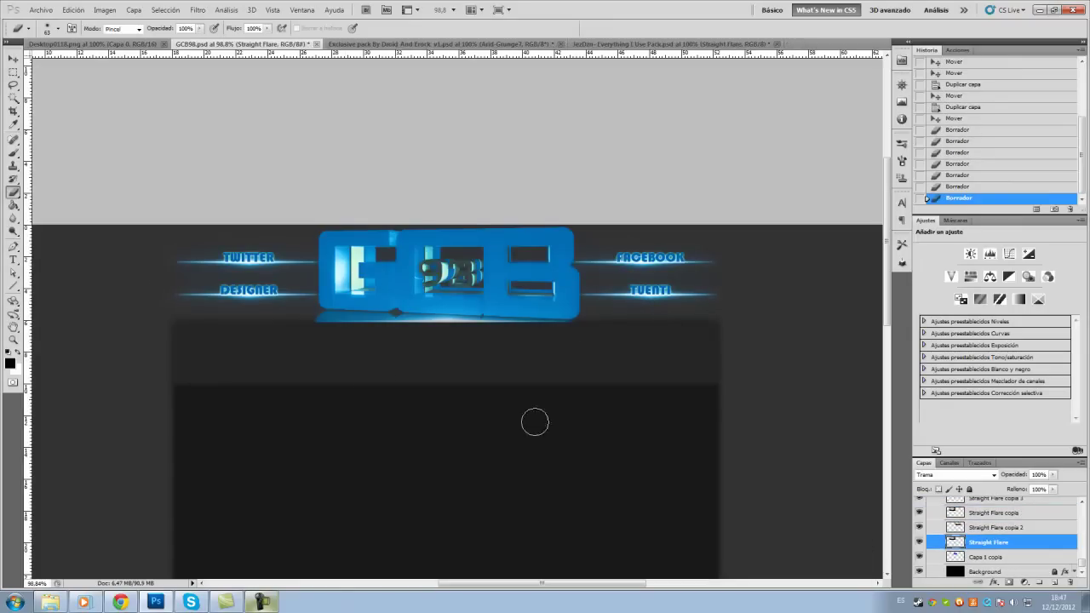
# Show the colourful space effect texture in the Exclusive pack document.
pyautogui.click(388, 44)
pyautogui.click(921, 570)
pyautogui.scroll(-3, 921, 566)
pyautogui.click(921, 566)
# Bring the space texture into the header, duplicate it, flip the copy horizontally and move it right.
pyautogui.press('v')
pyautogui.moveTo(511, 341)
pyautogui.mouseDown()
pyautogui.moveTo(438, 233)
pyautogui.moveTo(454, 235)
pyautogui.mouseUp()
pyautogui.rightClick(946, 540)
pyautogui.click(962, 312)
pyautogui.click(73, 9)
pyautogui.click(268, 304)
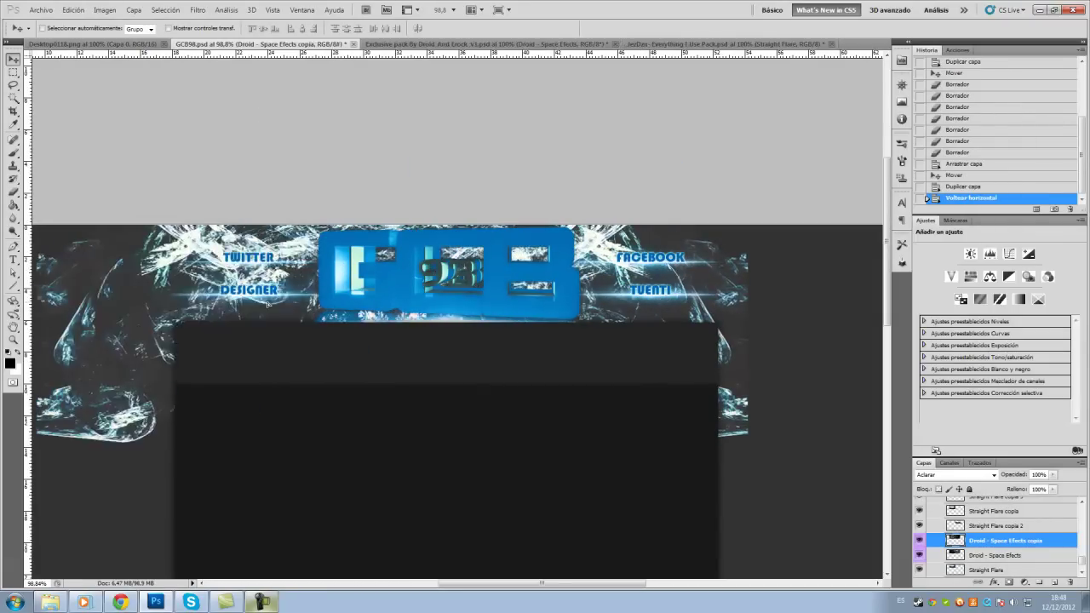
pyautogui.moveTo(269, 304); pyautogui.dragTo(347, 304)
# Erase the space textures' edges, trimming past the banner's right edge.
pyautogui.moveTo(95, 440); pyautogui.dragTo(88, 271)
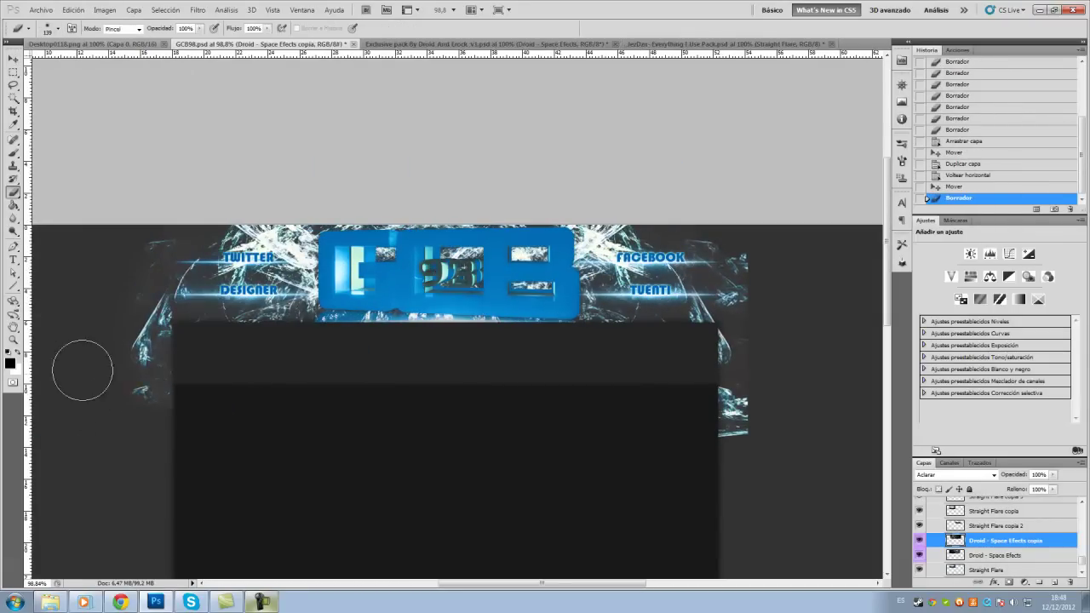
pyautogui.hotkey('alt', '[')
pyautogui.moveTo(733, 401); pyautogui.dragTo(711, 466)
# Move Capa 1 copia between the flare layers and lower its opacity to 76%.
pyautogui.click(919, 541)
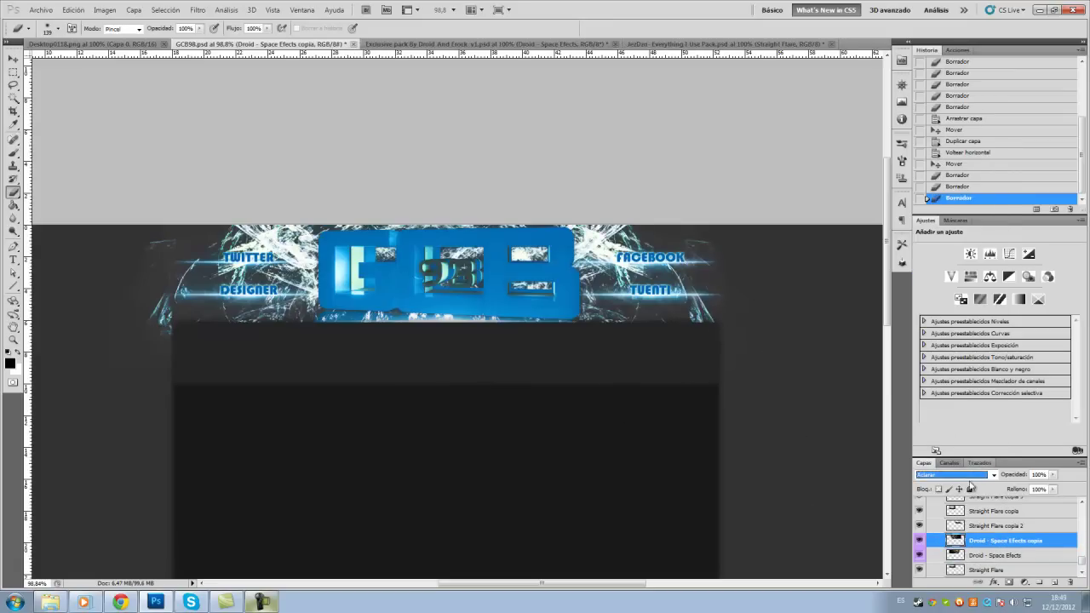
pyautogui.keyDown('shift'); pyautogui.click(996, 541); pyautogui.keyUp('shift')
pyautogui.press('v')
pyautogui.click(996, 542)
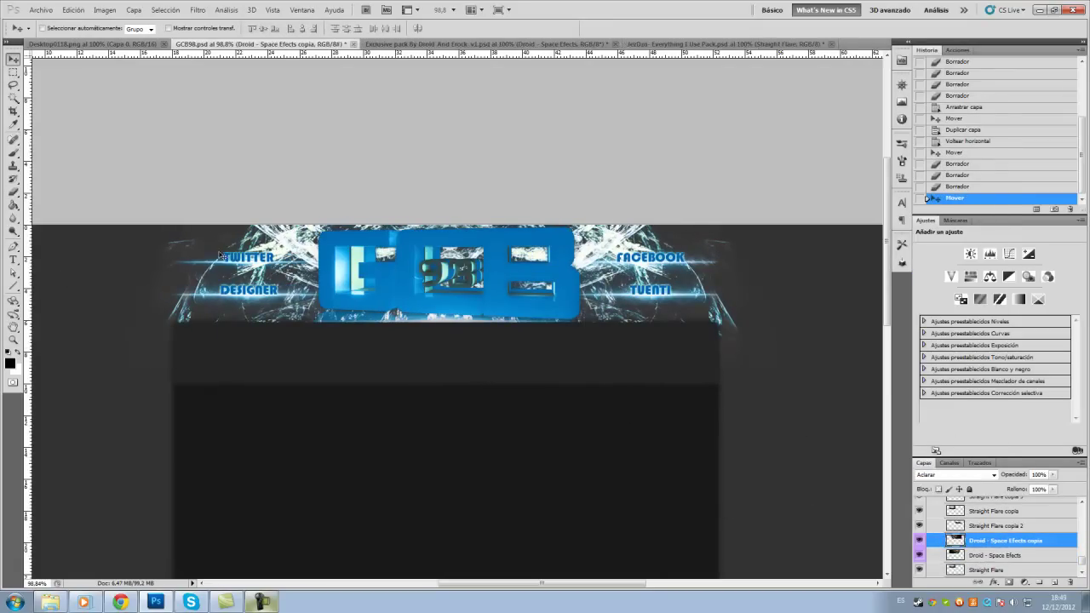
pyautogui.scroll(3, 937, 528)
pyautogui.moveTo(980, 517); pyautogui.dragTo(980, 532)
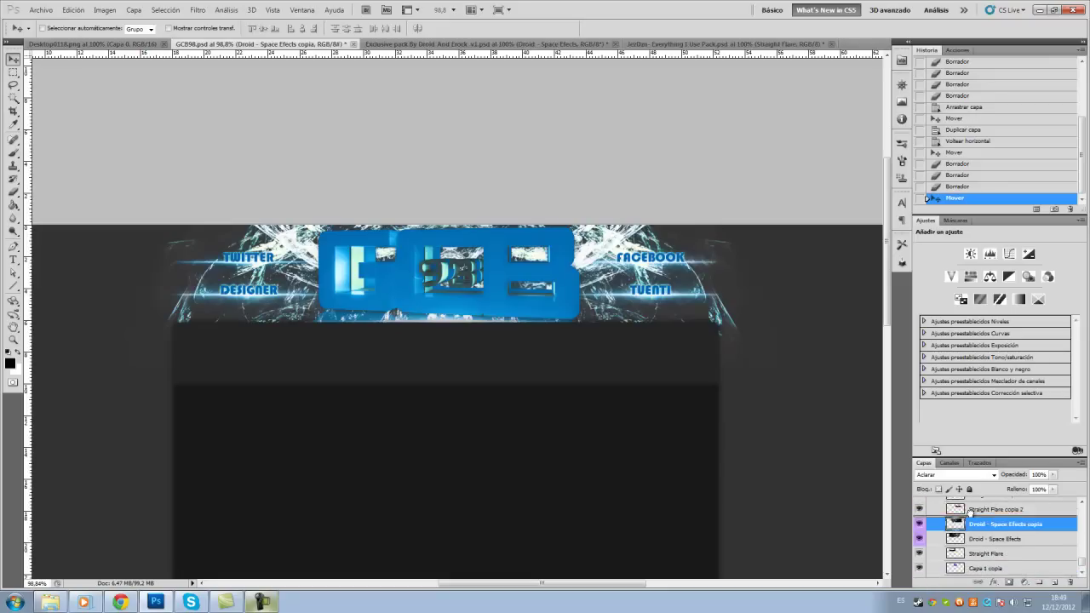
pyautogui.click(1054, 474)
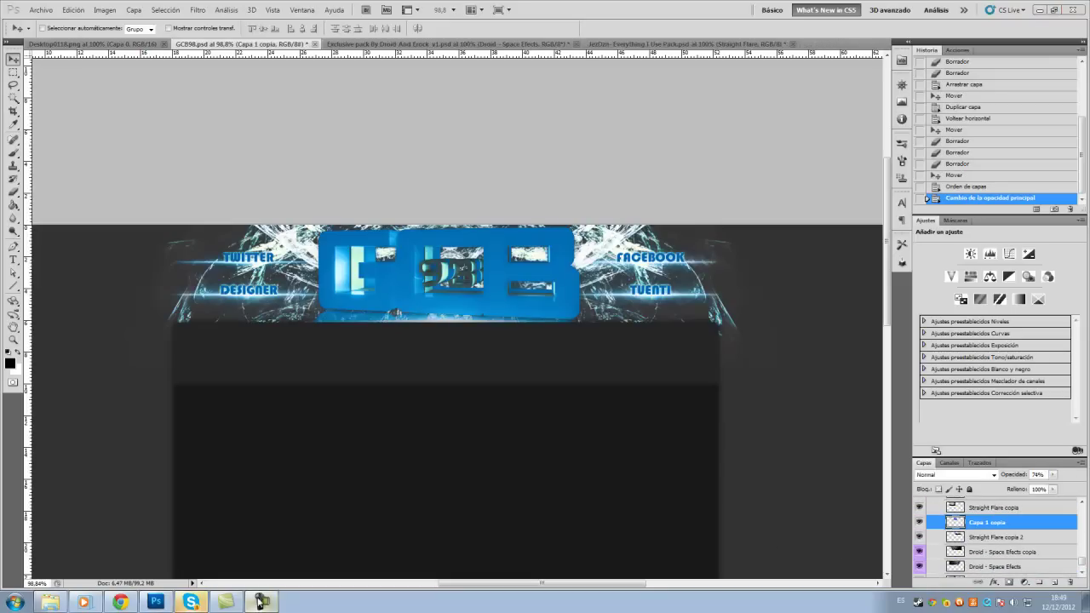
# Add a paragraph text credit 'designed by' plus the designer's handle, in a chosen colour.
pyautogui.press('t')
pyautogui.moveTo(578, 305); pyautogui.dragTo(811, 352)
pyautogui.write('designed by ivanelDesigner')
pyautogui.click(382, 28)
pyautogui.click(1039, 318)
pyautogui.click(13, 58)
# Rotate the credit text to vertical and position it along the banner's left edge.
pyautogui.moveTo(681, 308); pyautogui.dragTo(85, 399)
pyautogui.hotkey('ctrl', 't')
pyautogui.moveTo(224, 444); pyautogui.dragTo(213, 520)
pyautogui.moveTo(183, 400); pyautogui.dragTo(219, 406)
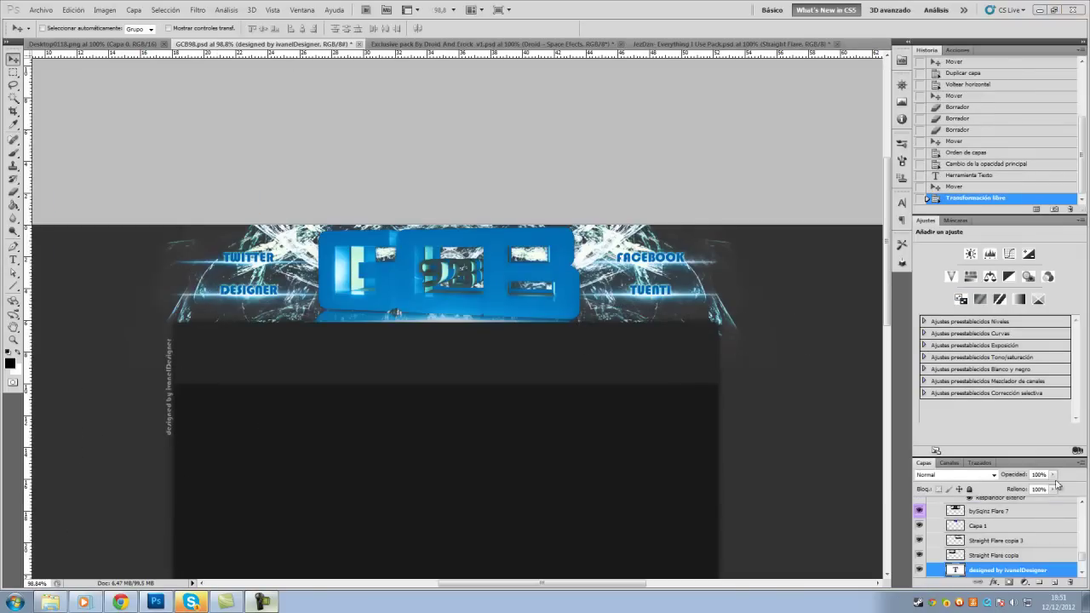
pyautogui.hotkey('ctrl', 'Tab')
# Back in the header document, clip the Droid - Grunge texture onto Capa 1.
pyautogui.hotkey('ctrl', 'Tab')
pyautogui.hotkey('ctrl', 'Tab')
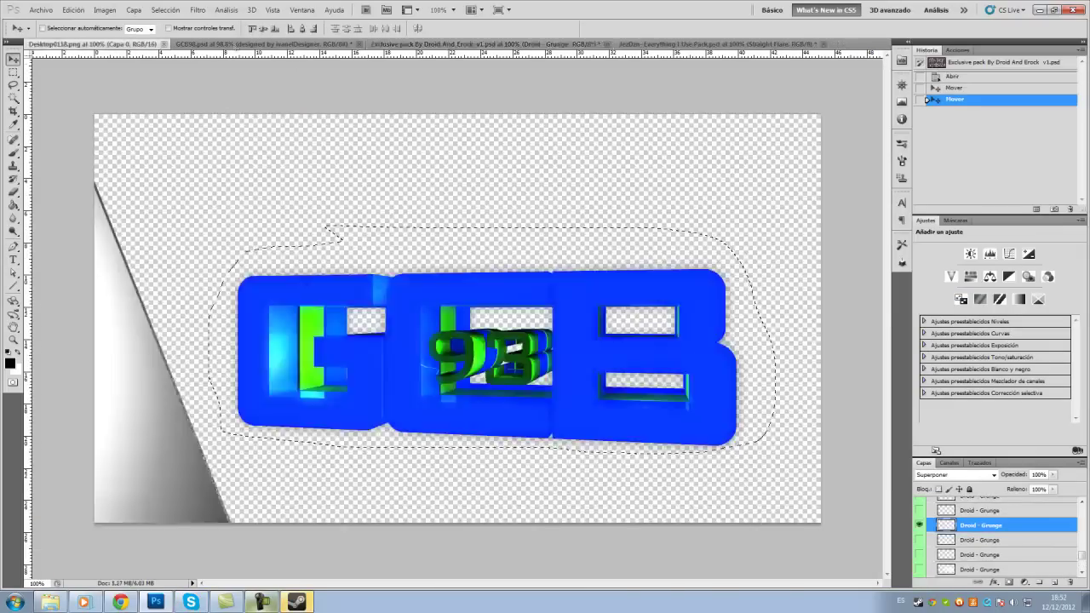
pyautogui.hotkey('ctrl', 'Tab')
pyautogui.hotkey('ctrl', ']')
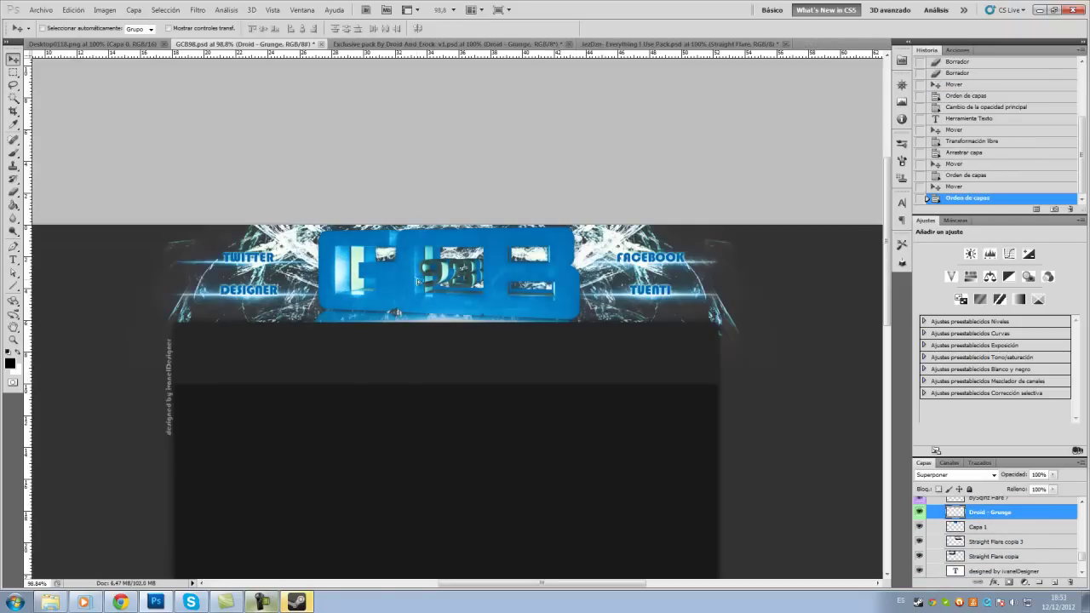
pyautogui.keyDown('alt'); pyautogui.click(1004, 518); pyautogui.keyUp('alt')
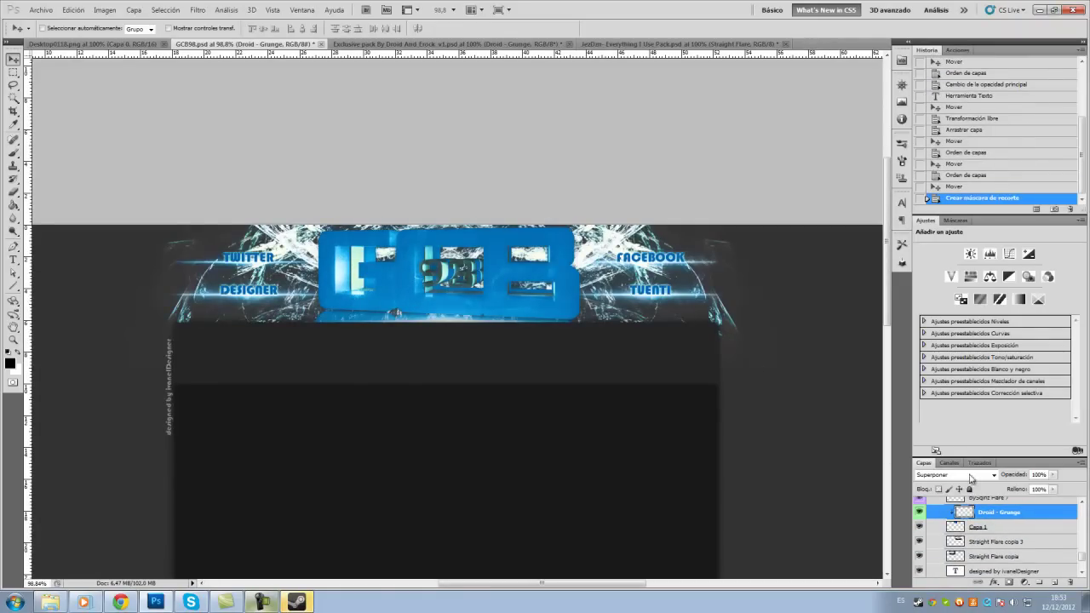